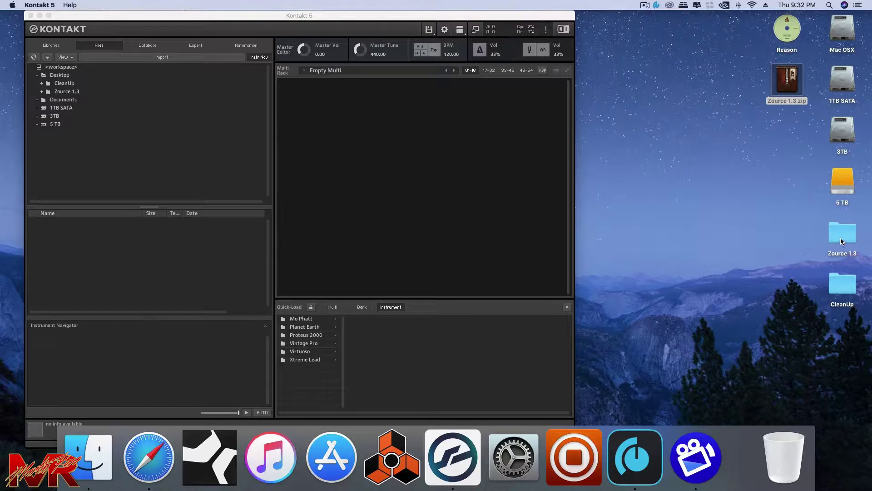
# Examine the contents of the Zource 1.3 folder on the desktop and close its window
pyautogui.doubleClick(840, 239)
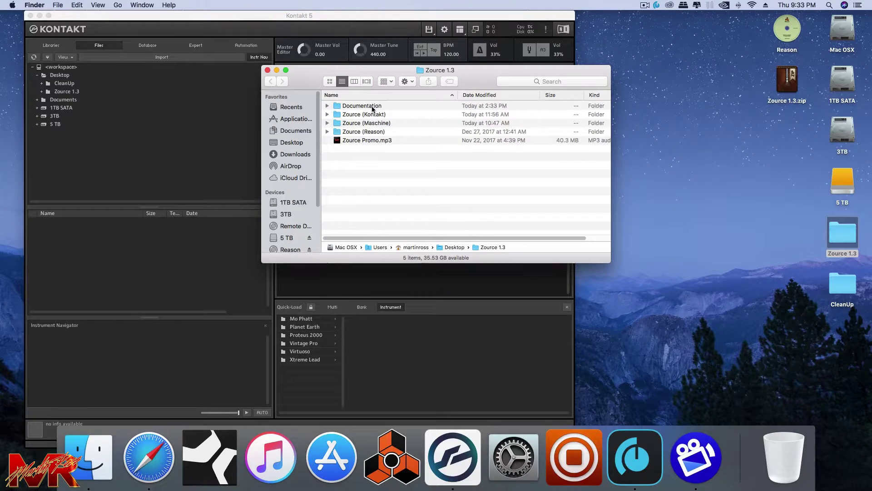
pyautogui.click(269, 70)
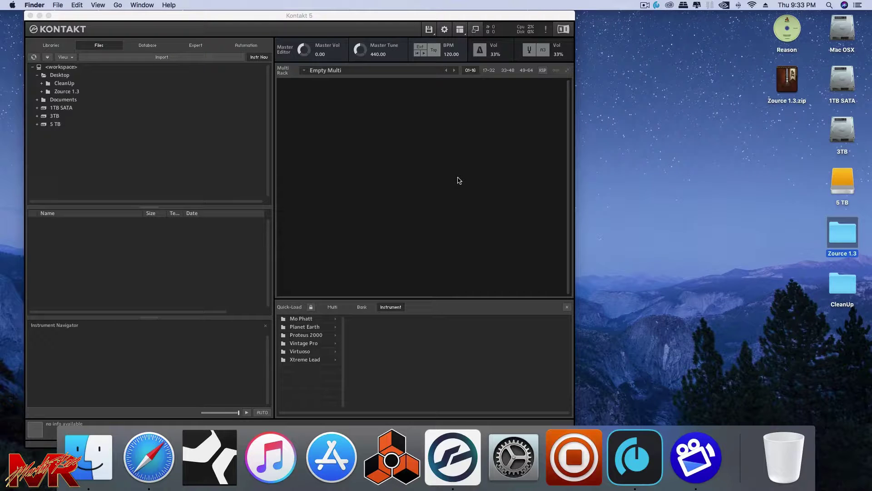
# Start a batch re-save on the Zource (Kontakt) folder inside the desktop's Zource 1.3 folder
pyautogui.click(429, 30)
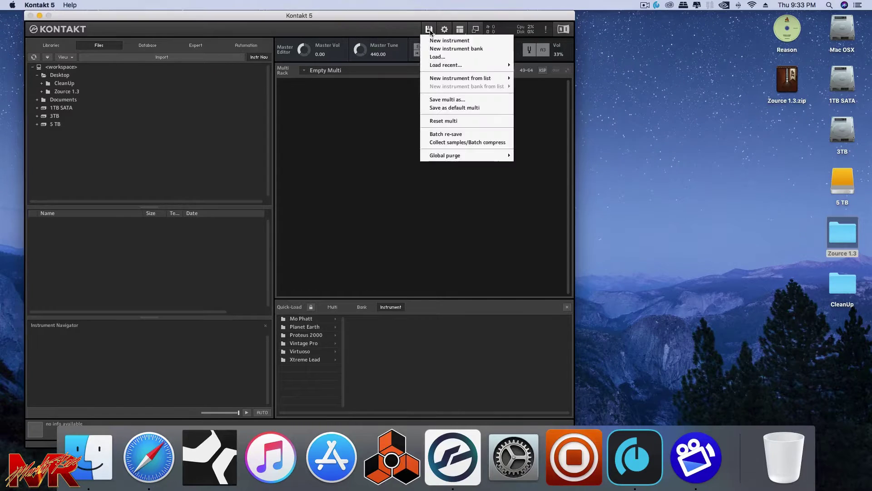
pyautogui.click(473, 136)
pyautogui.click(495, 172)
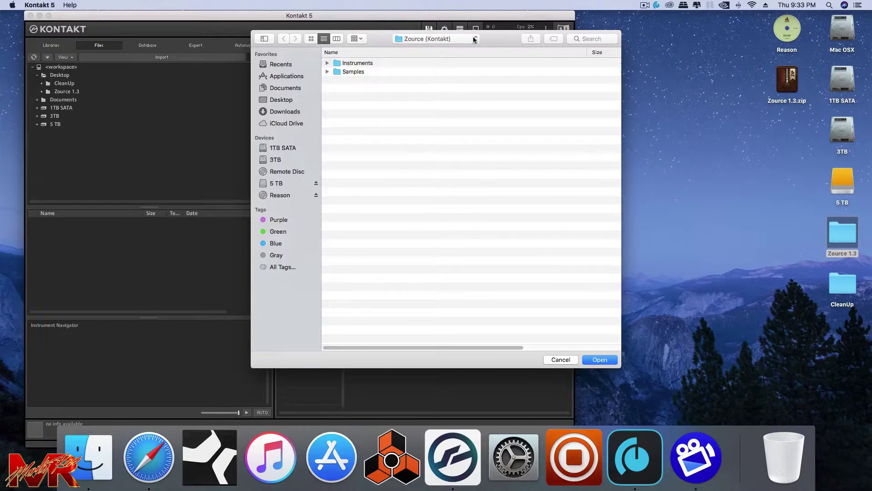
pyautogui.click(438, 38)
pyautogui.click(442, 57)
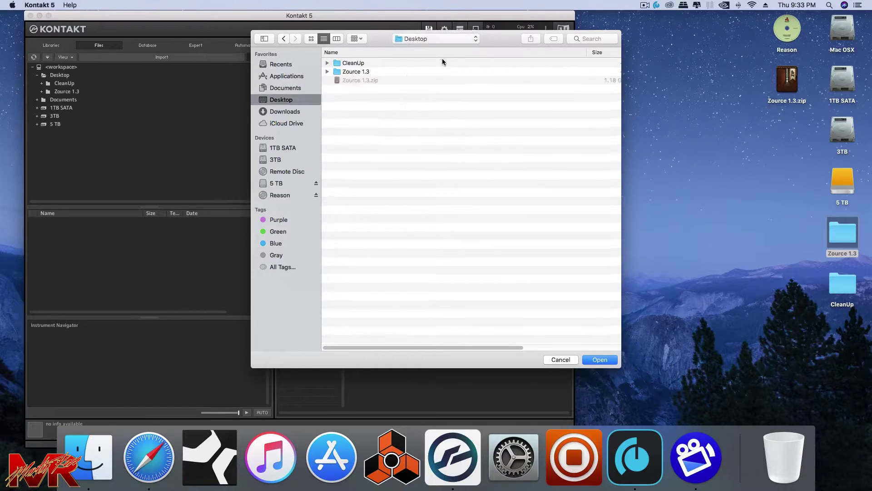
pyautogui.doubleClick(366, 73)
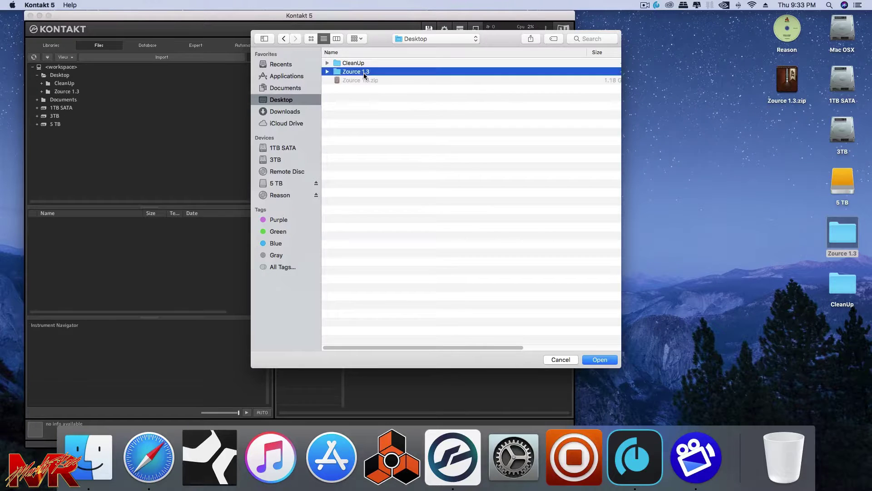
pyautogui.click(384, 74)
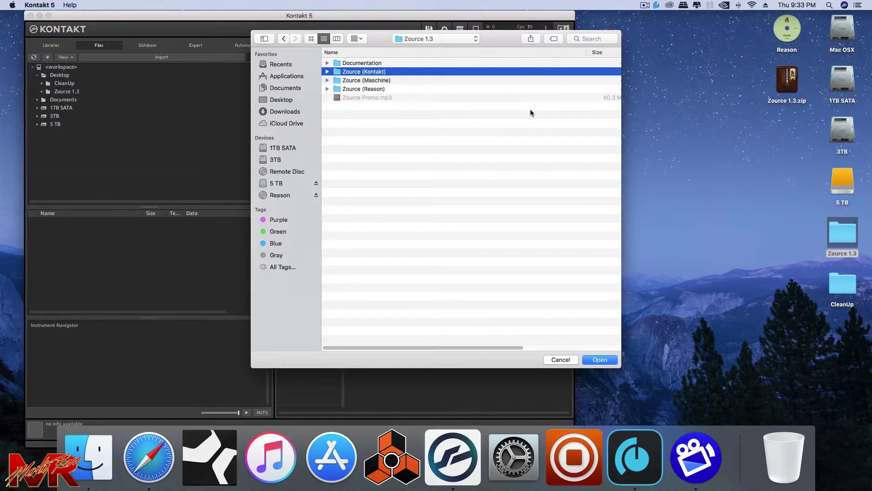
pyautogui.click(600, 359)
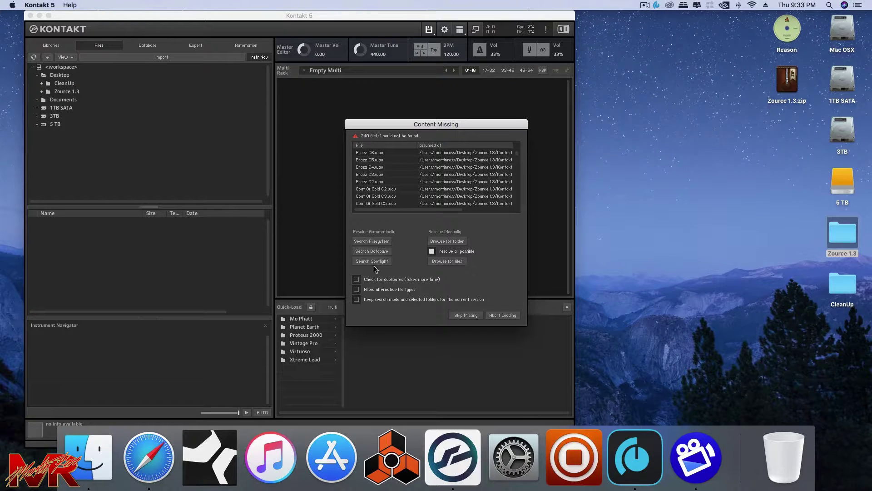
# Resolve the missing content manually by pointing to the Samples folder inside Zource (Kontakt)
pyautogui.click(449, 262)
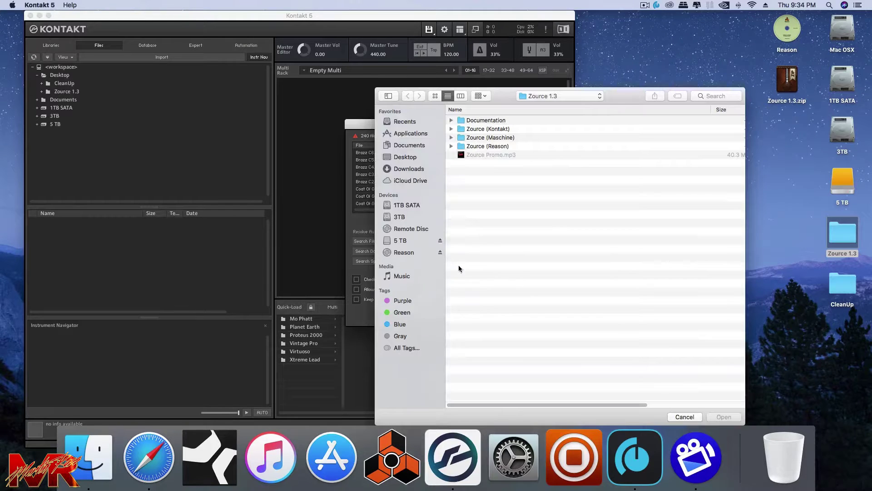
pyautogui.click(684, 417)
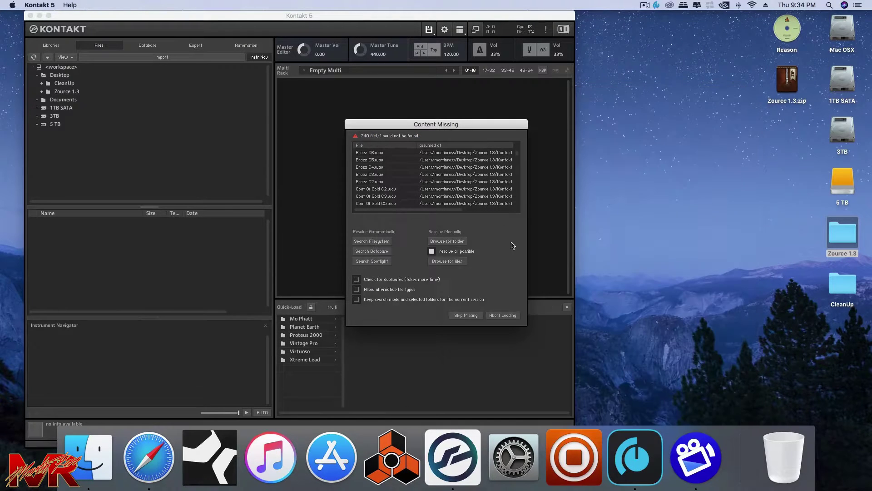
pyautogui.click(443, 241)
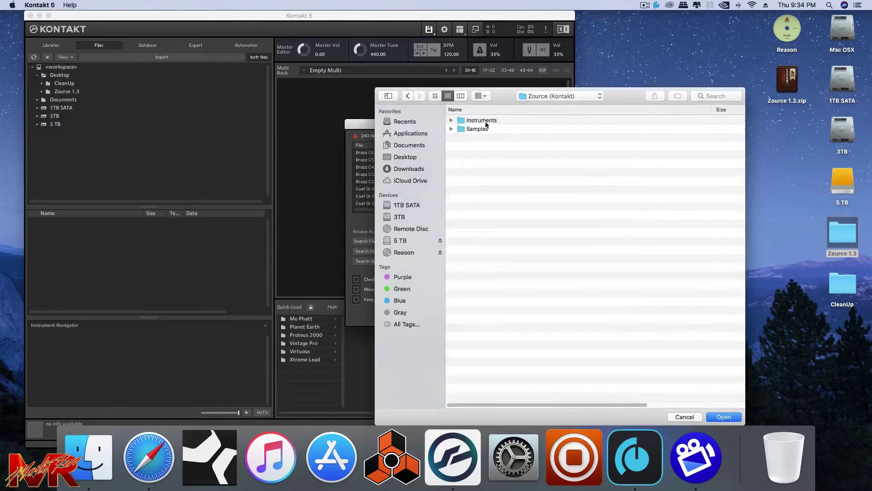
pyautogui.click(475, 129)
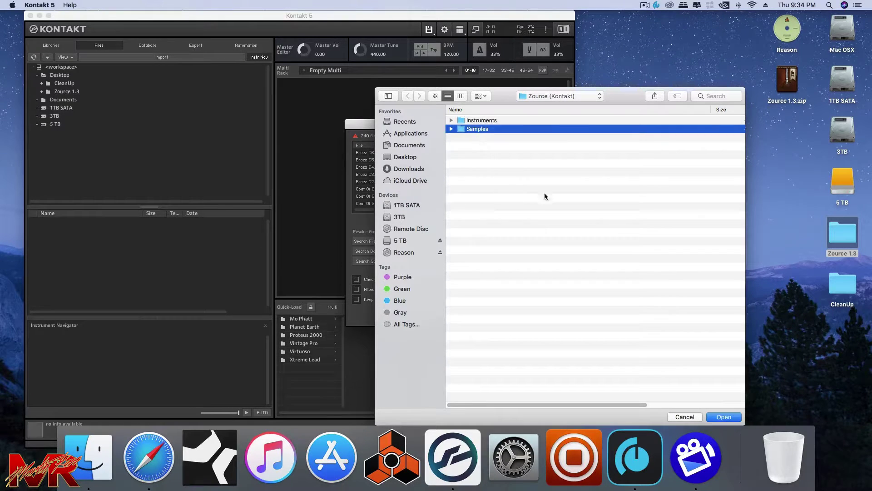
pyautogui.click(720, 417)
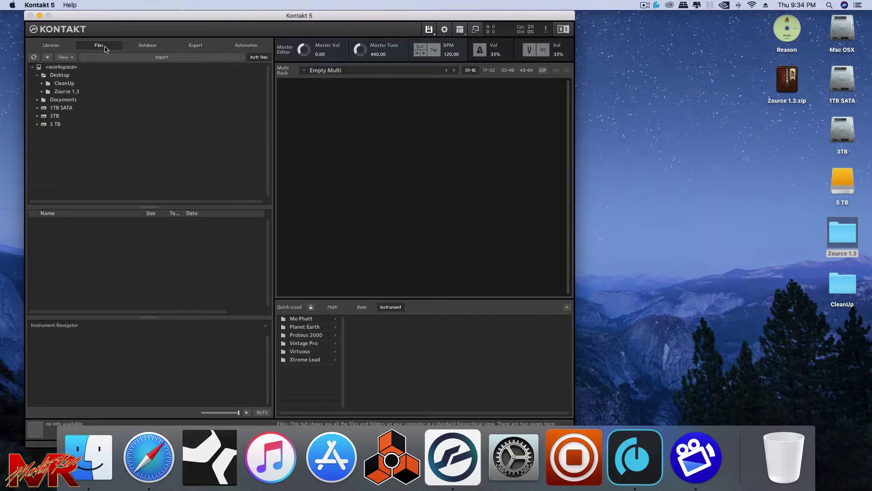
# Show the contents of Desktop > Zource 1.3 > Zource (Kontakt) in the file browser
pyautogui.click(56, 76)
pyautogui.click(65, 92)
pyautogui.click(42, 92)
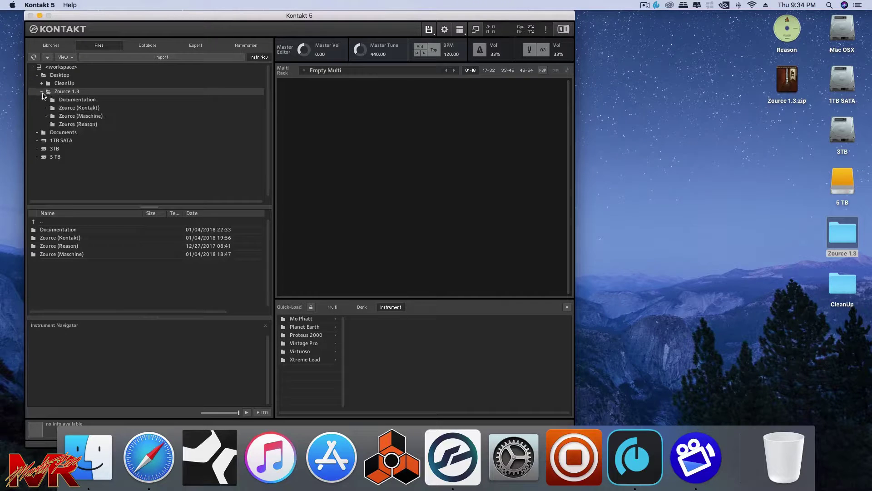
pyautogui.click(86, 109)
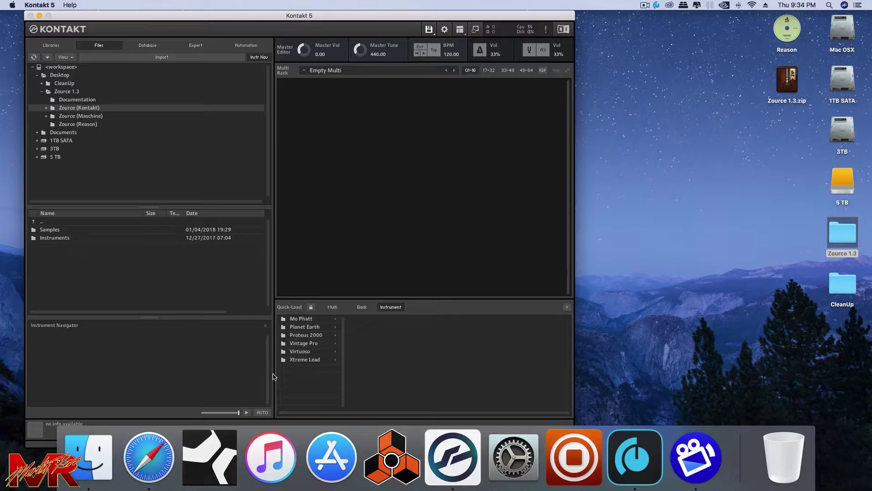
# Create a Quick-Load instrument folder named Zource and add the library's Instruments folder to it
pyautogui.rightClick(335, 212)
pyautogui.rightClick(335, 212)
pyautogui.rightClick(313, 369)
pyautogui.click(317, 377)
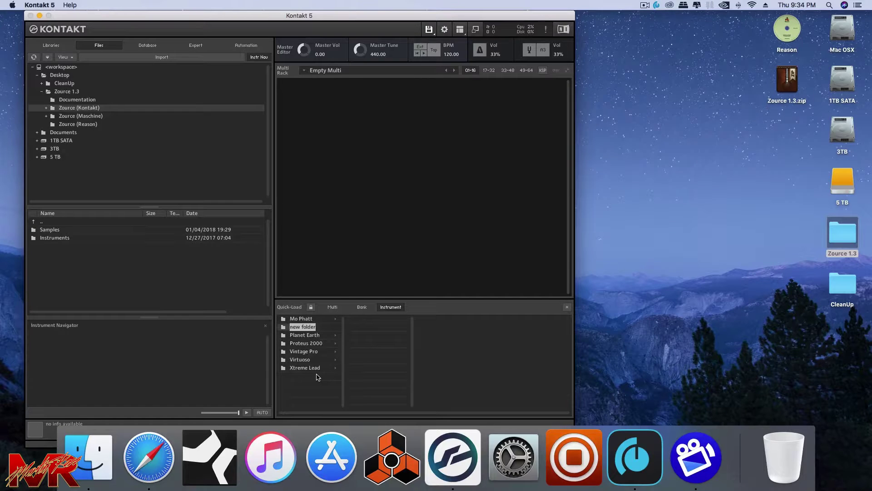
pyautogui.write('Zource')
pyautogui.press('Return')
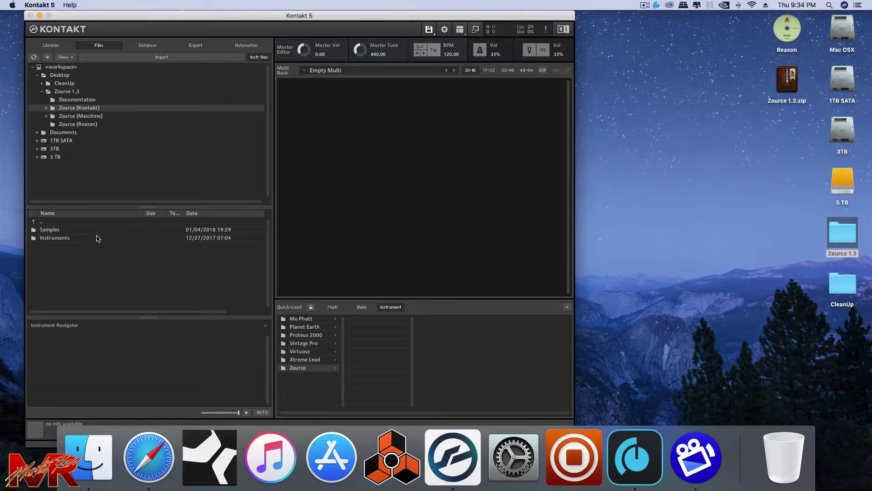
pyautogui.moveTo(54, 238); pyautogui.dragTo(394, 357)
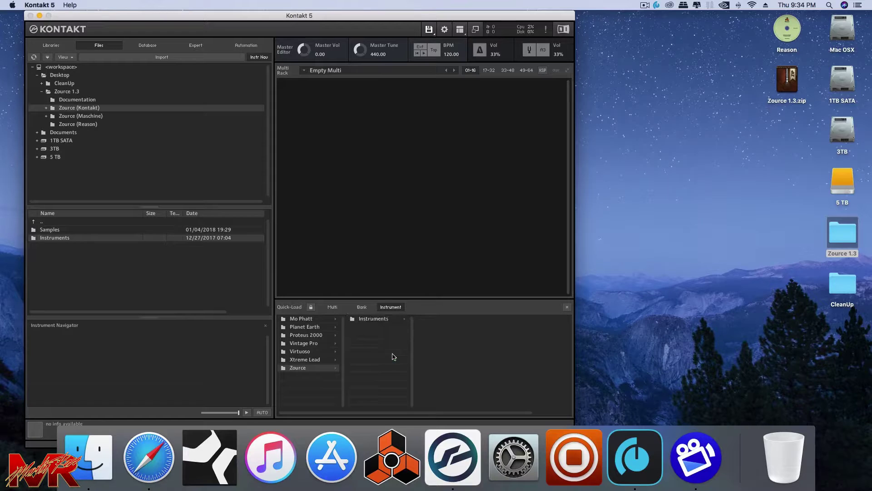
# Browse the Drums, Extra and Sounds folders in the Zource Quick-Load instruments and load Big BAD horns.nki into the multi rack
pyautogui.click(390, 318)
pyautogui.click(468, 327)
pyautogui.click(446, 318)
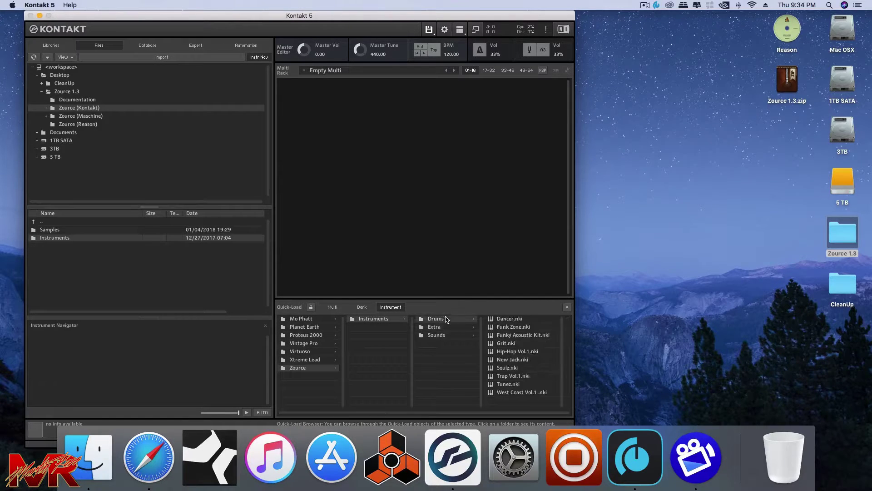
pyautogui.click(460, 327)
pyautogui.click(450, 338)
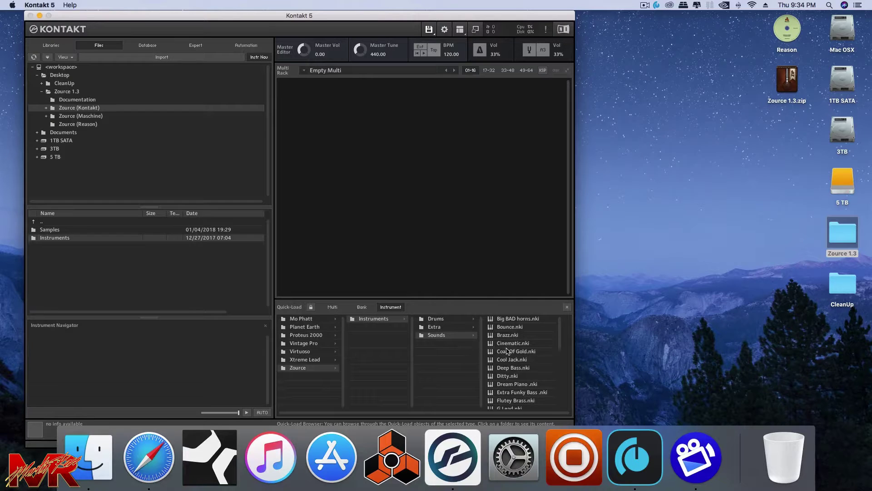
pyautogui.moveTo(518, 318); pyautogui.dragTo(458, 220)
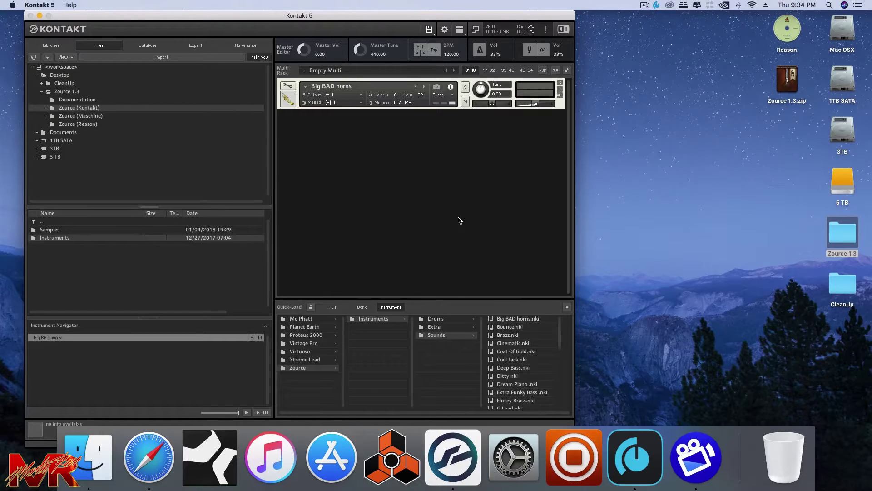